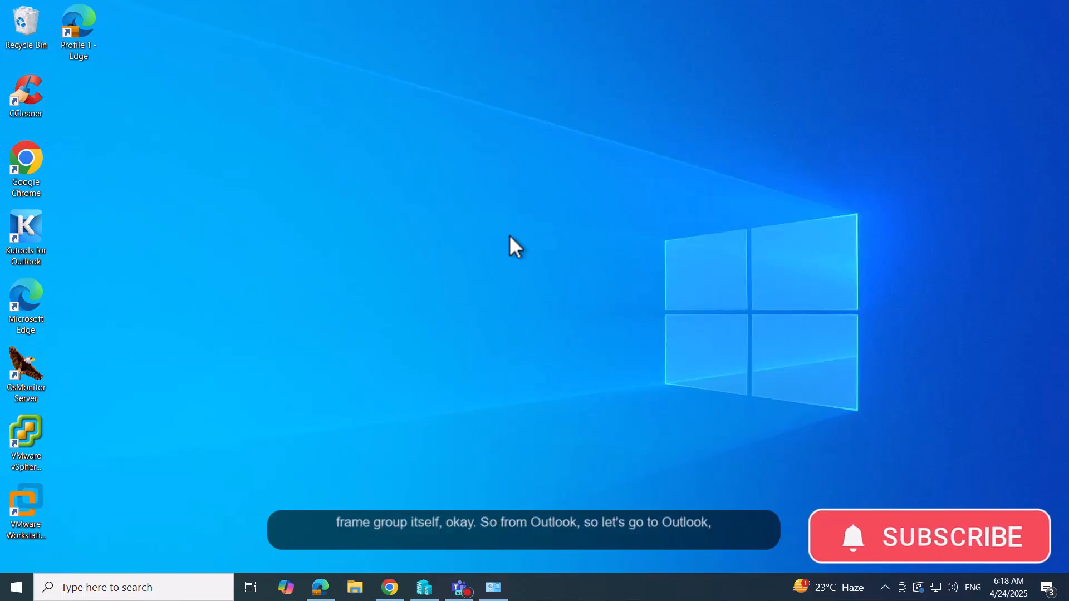
# Step: Find and open the Outlook (classic) desktop app
pyautogui.click(167, 587)
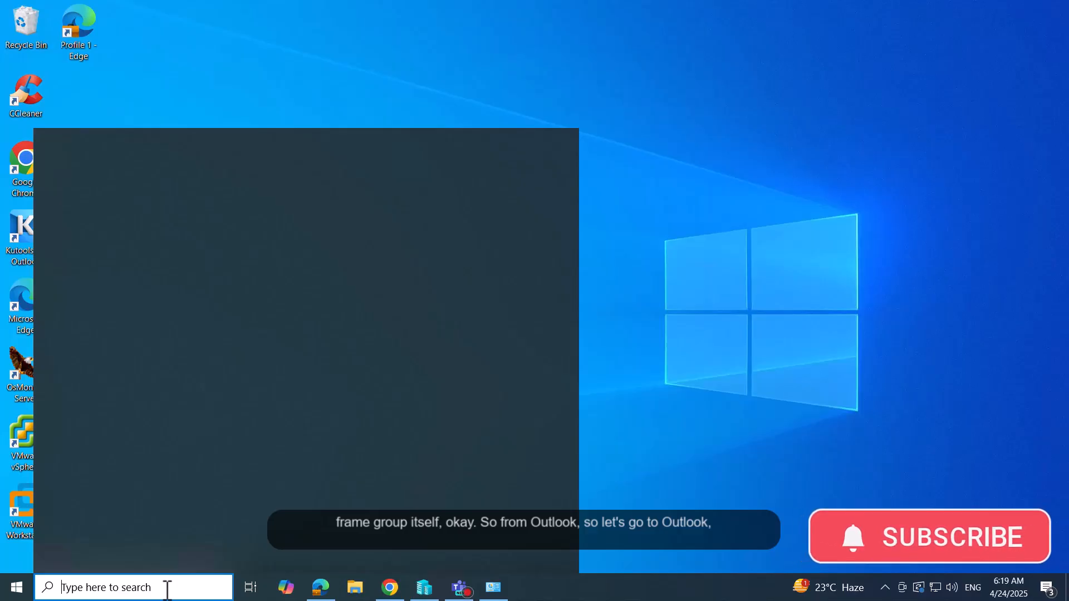
pyautogui.write('outloo')
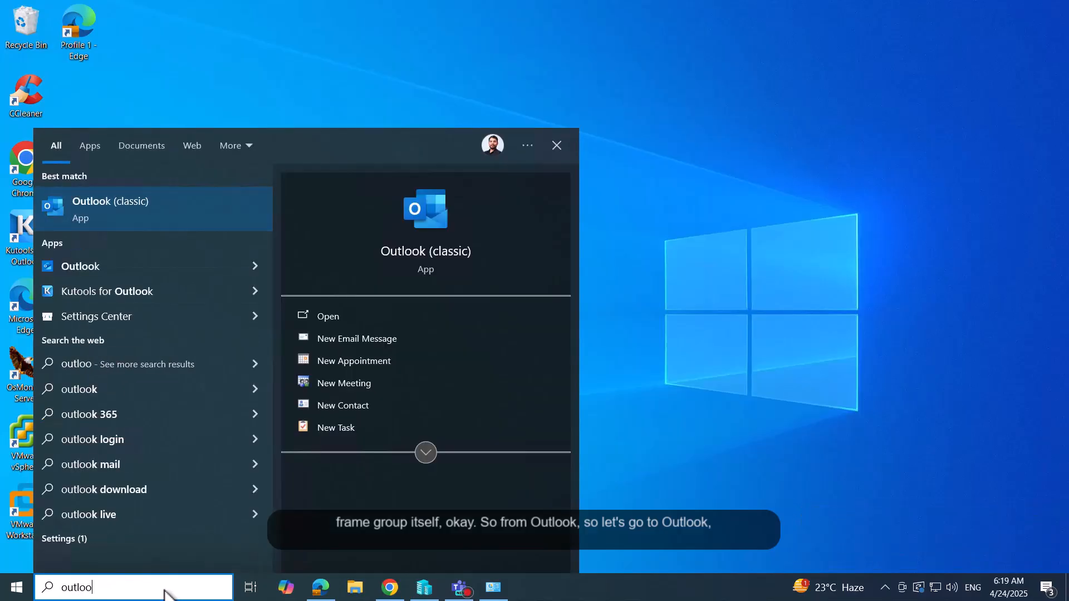
pyautogui.click(189, 206)
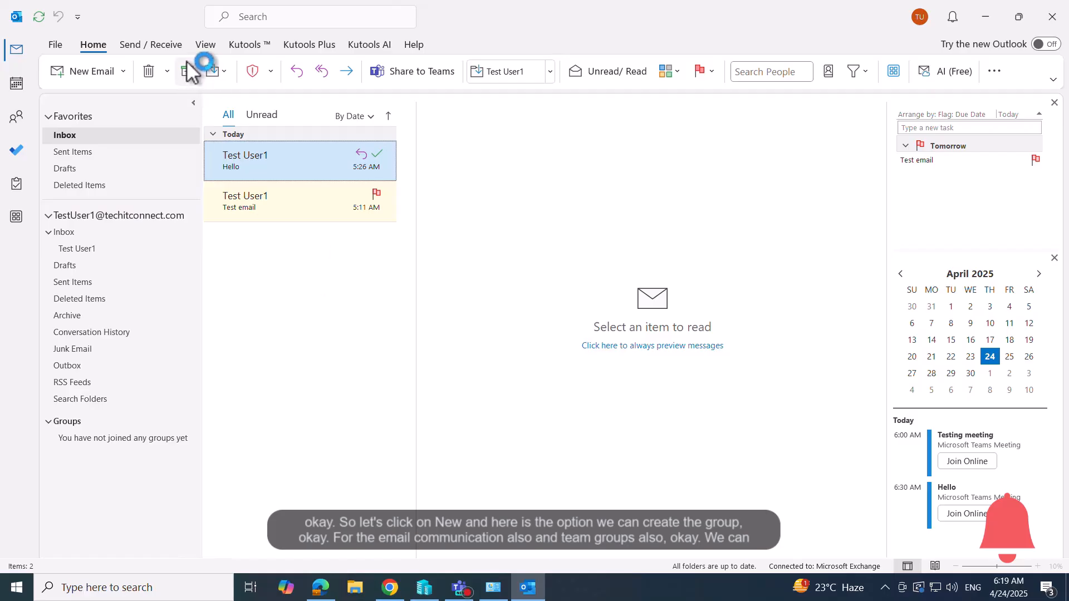
# Step: Start a new group in Outlook and name it Internal Communication
pyautogui.click(123, 72)
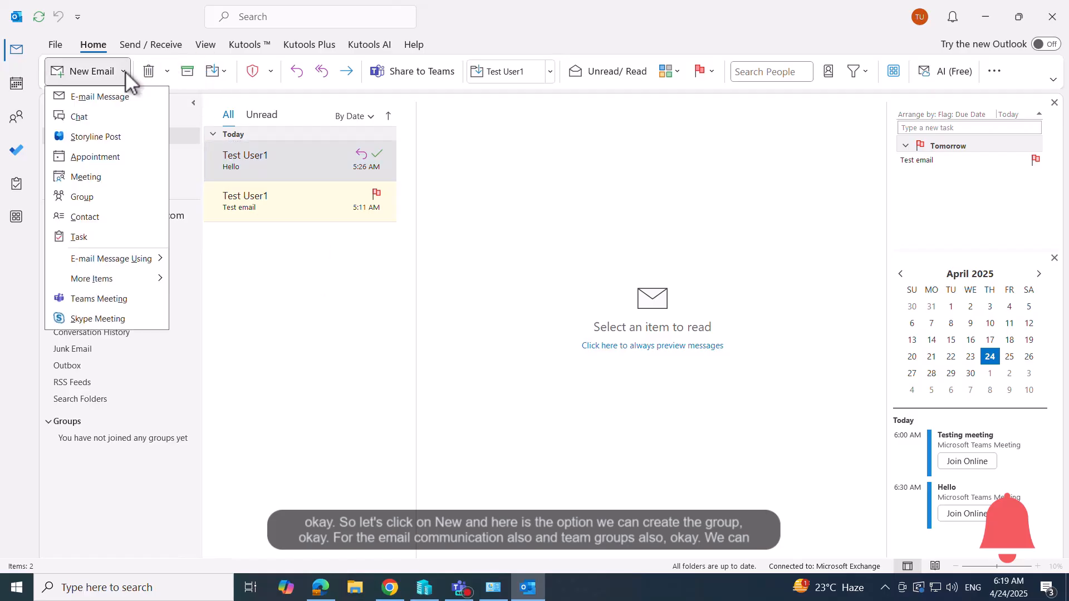
pyautogui.click(112, 195)
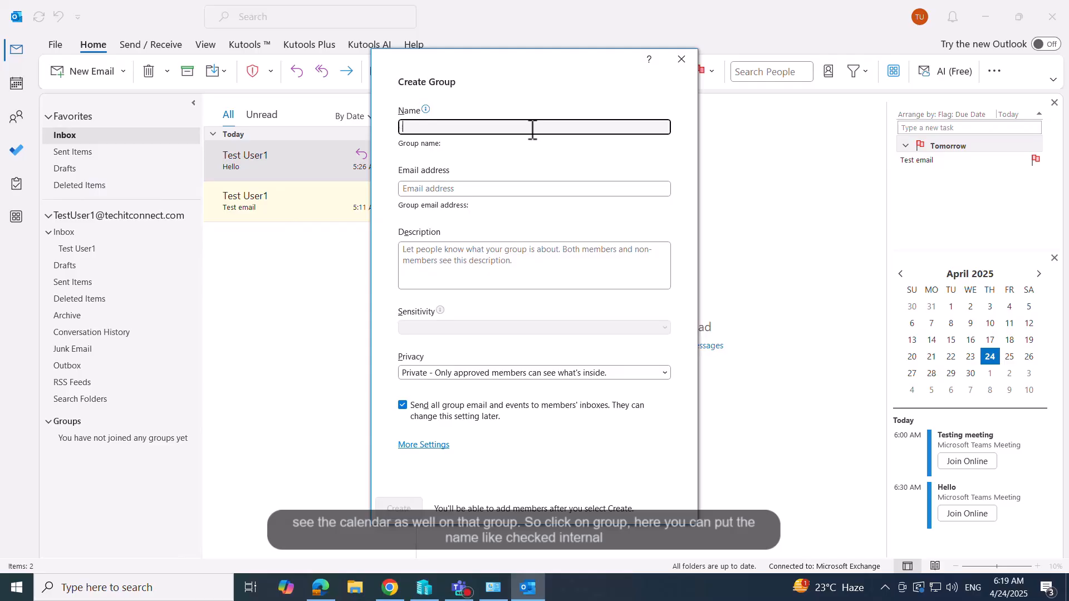
pyautogui.write('Chat')
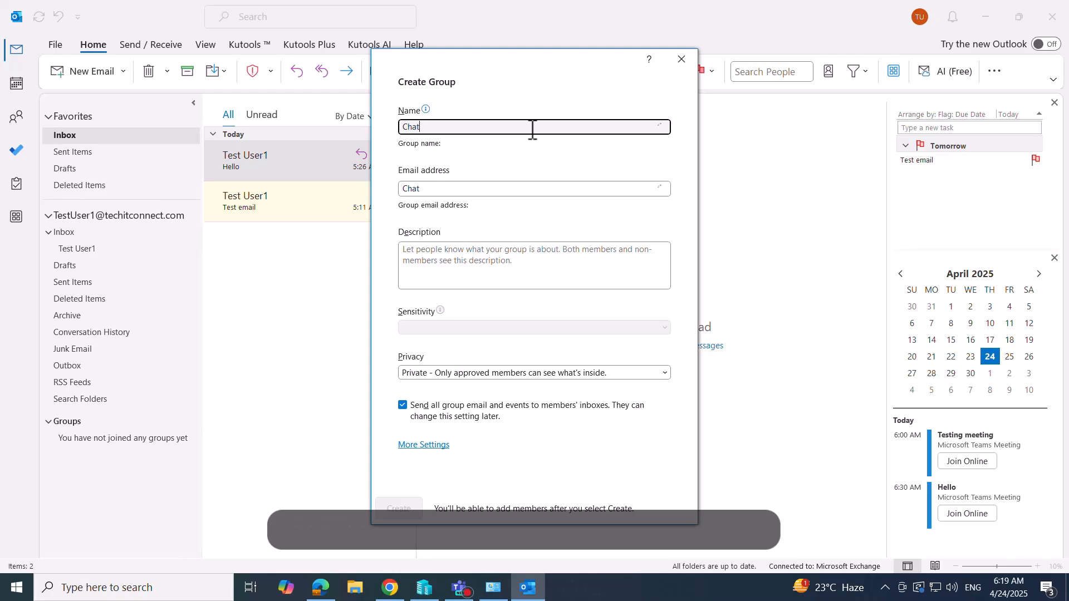
pyautogui.press('BackSpace')
pyautogui.press('BackSpace')
pyautogui.press('BackSpace')
pyautogui.press('BackSpace')
pyautogui.write('Internal')
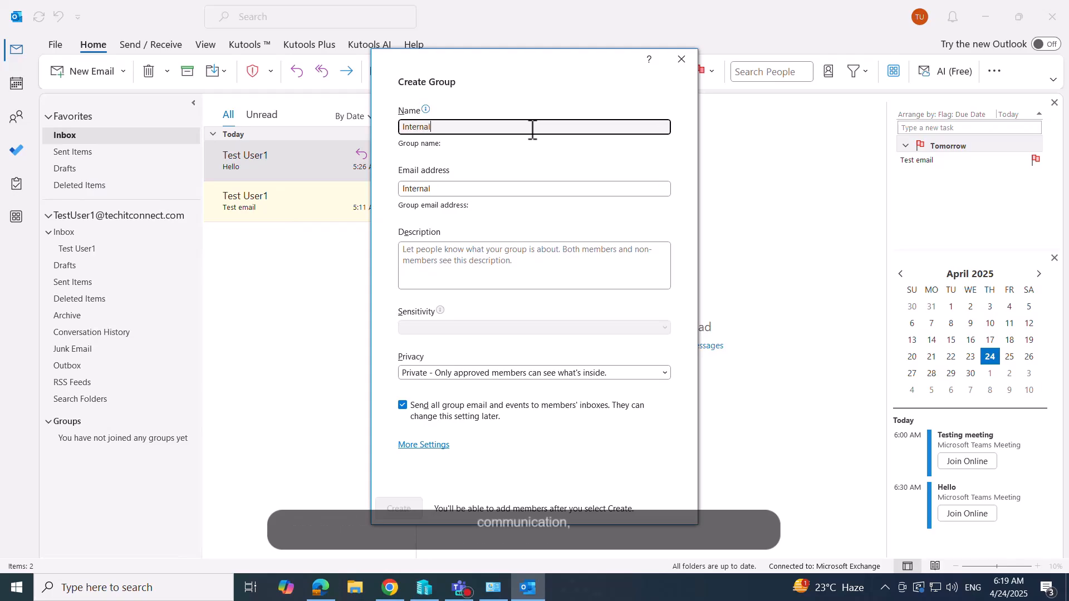
pyautogui.write('Commu')
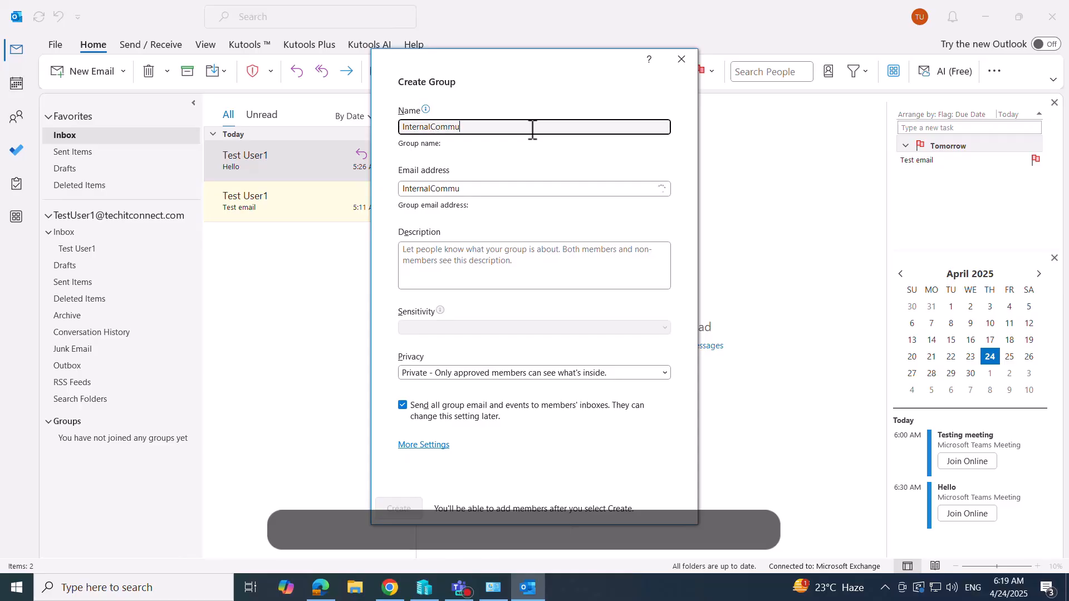
pyautogui.write('nication')
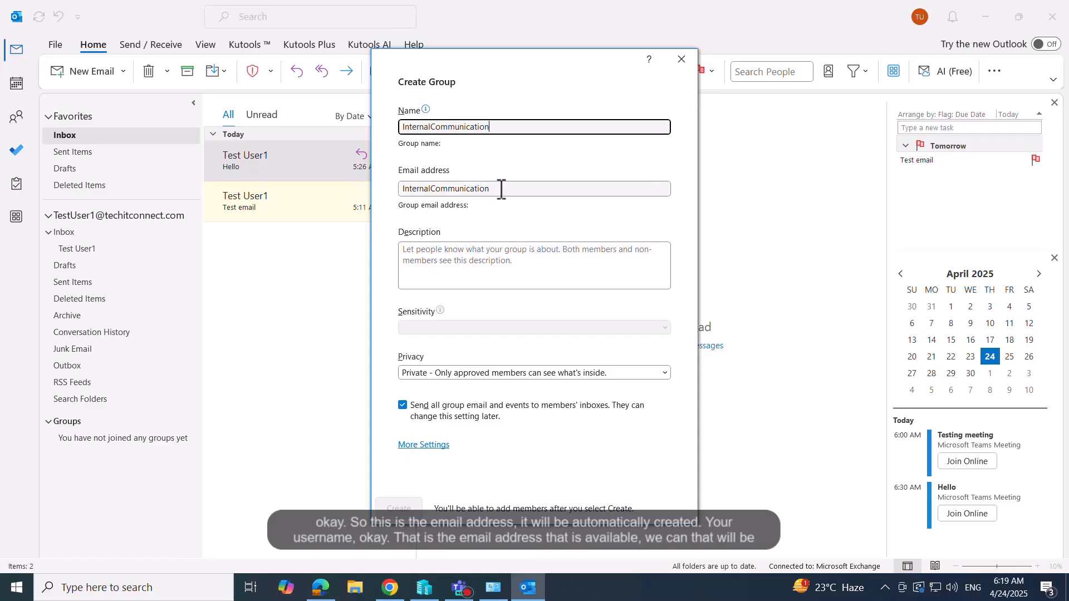
pyautogui.click(434, 127)
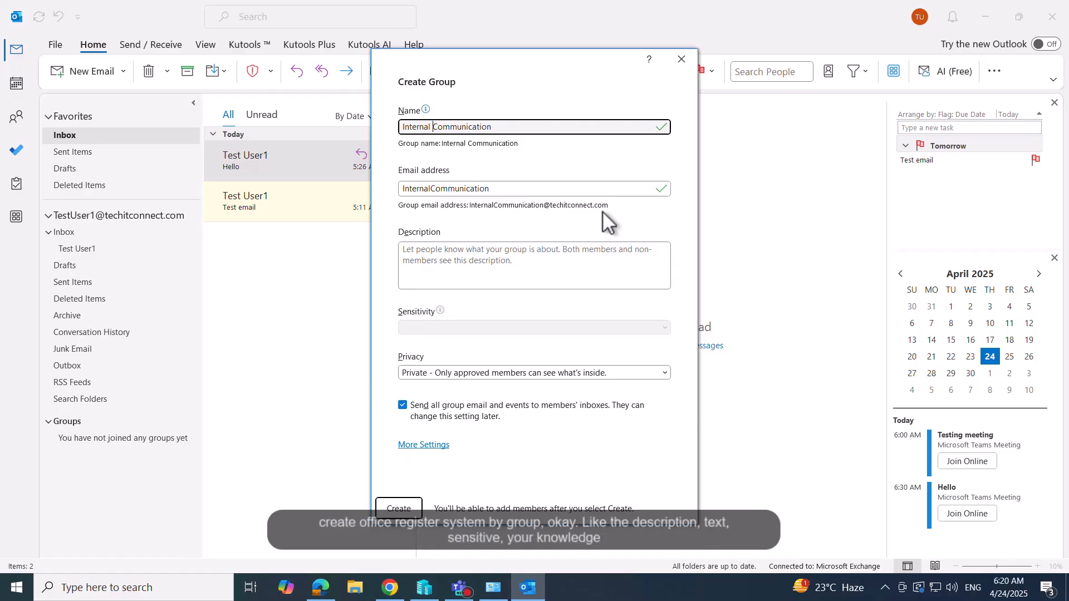
# Step: Create the group with the description "test" and privacy set to Private, so only approved members can see what's inside
pyautogui.click(539, 269)
pyautogui.write('H')
pyautogui.press('BackSpace')
pyautogui.write('test')
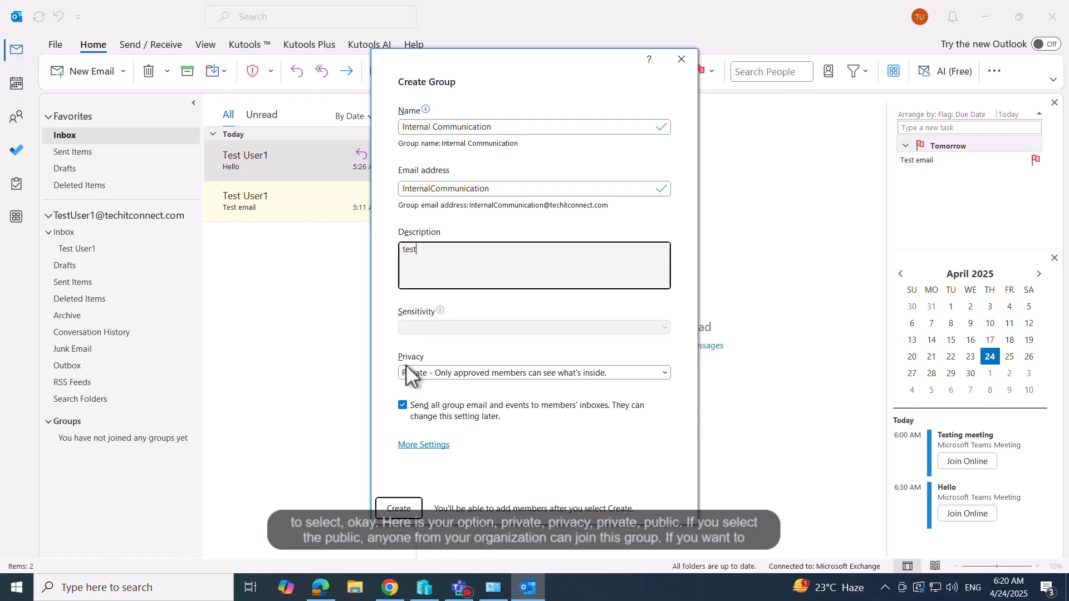
pyautogui.click(662, 371)
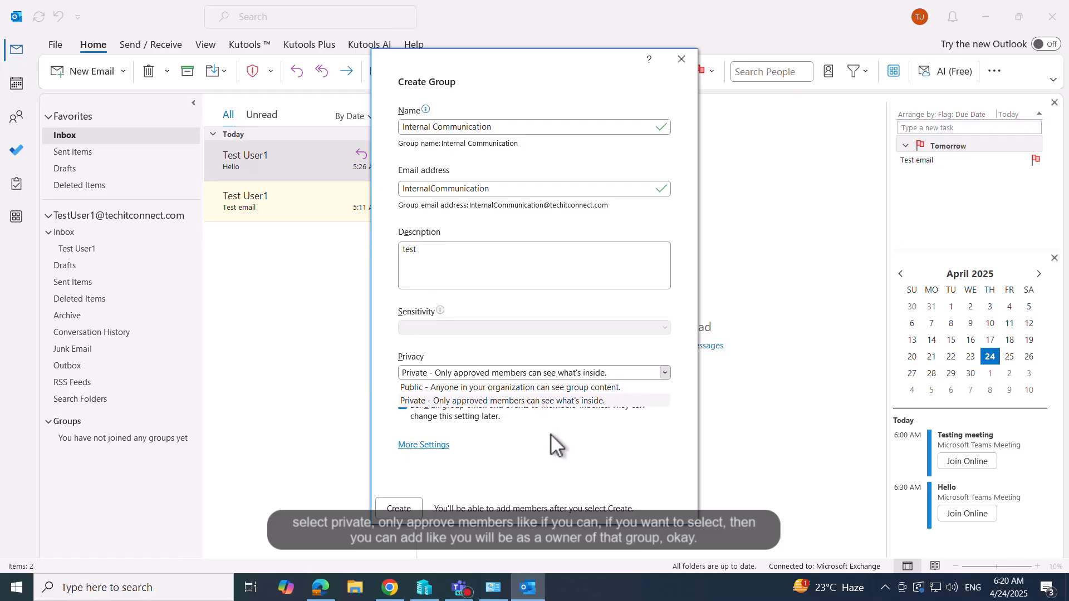
pyautogui.click(552, 401)
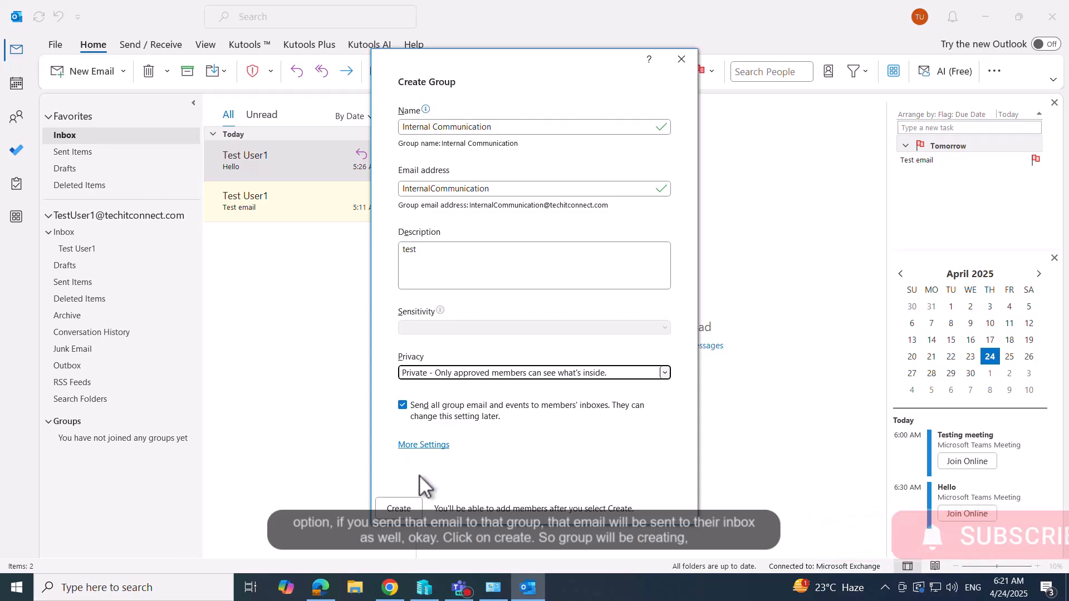
pyautogui.click(401, 512)
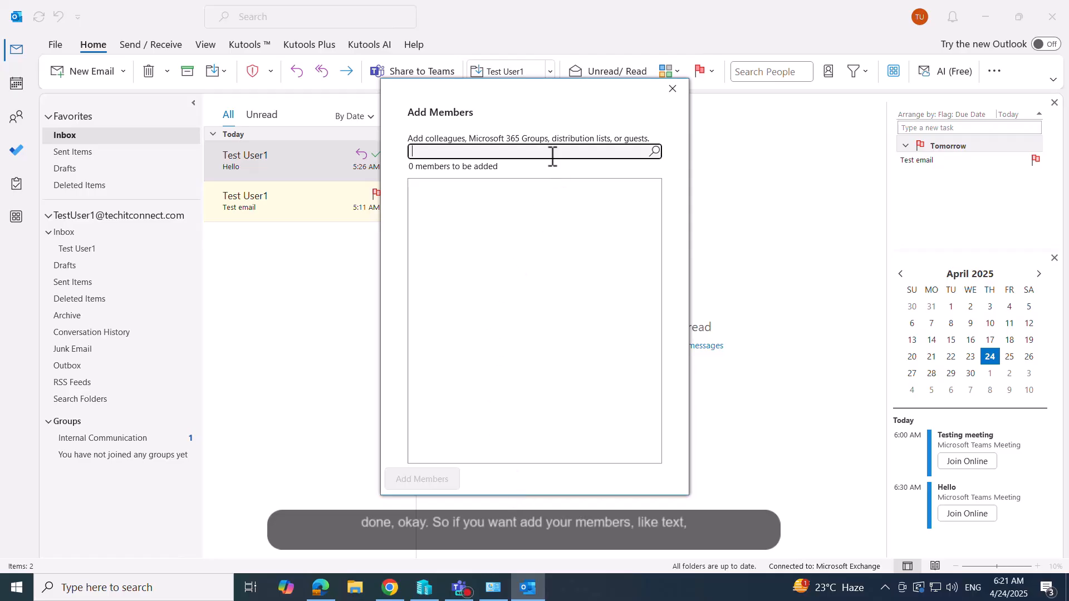
# Step: Add Test User 2 as a member of the new group
pyautogui.write('test')
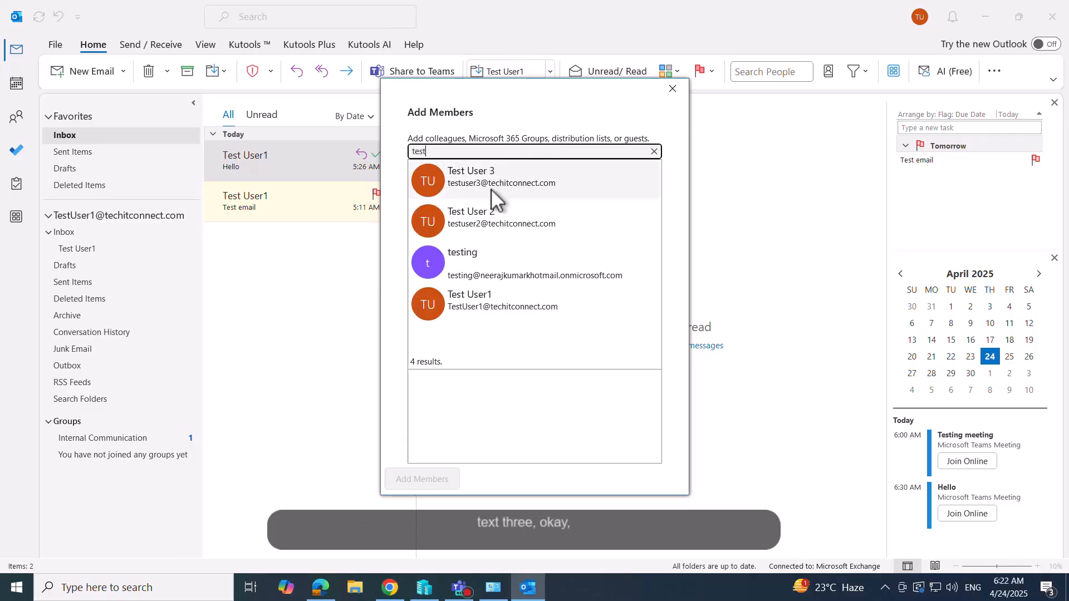
pyautogui.click(490, 223)
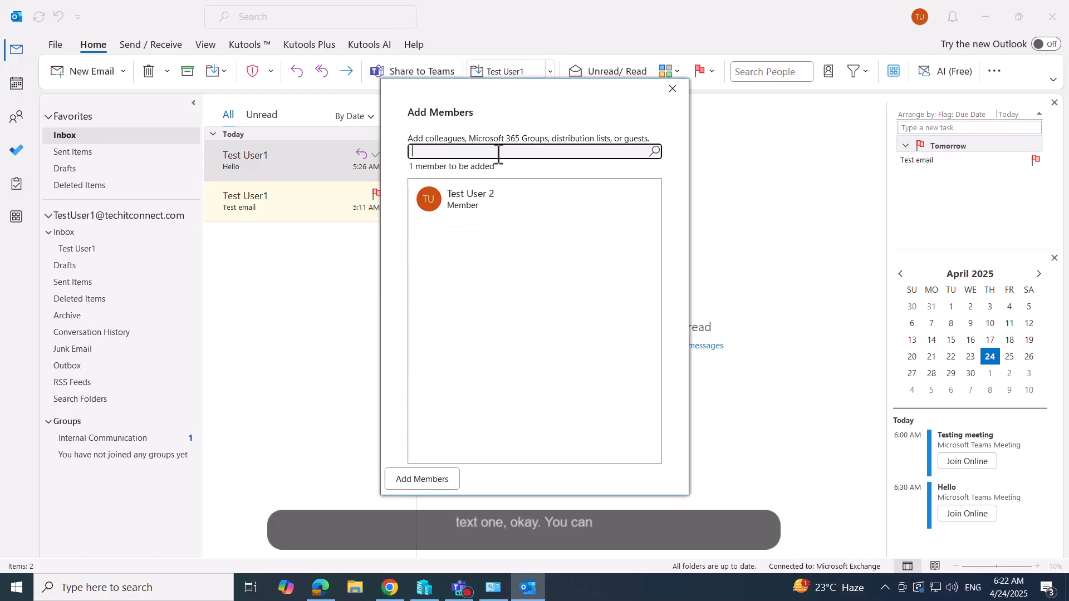
pyautogui.write('test1')
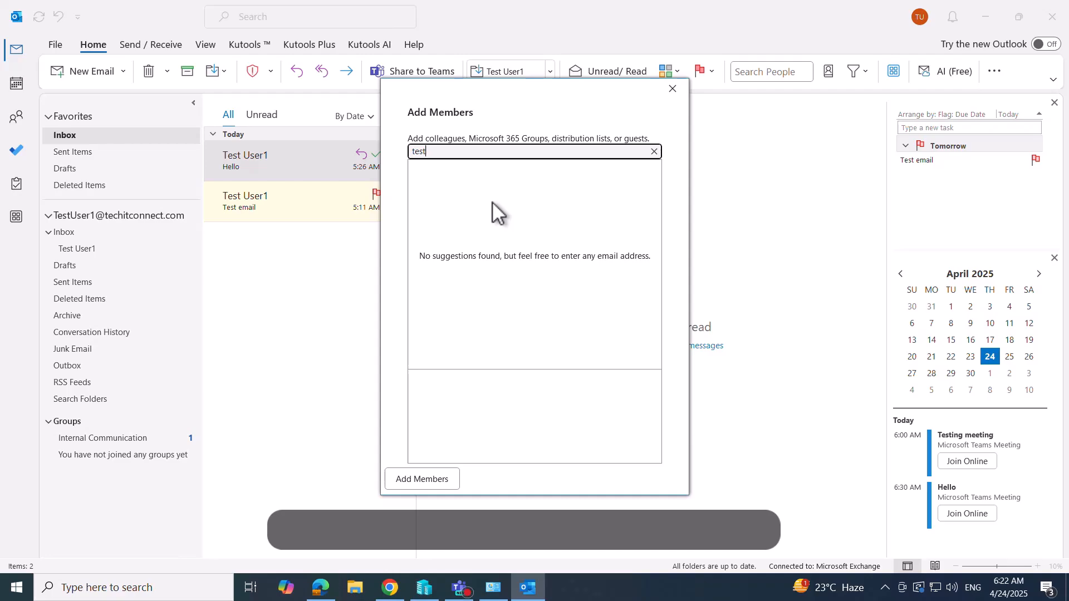
pyautogui.click(485, 218)
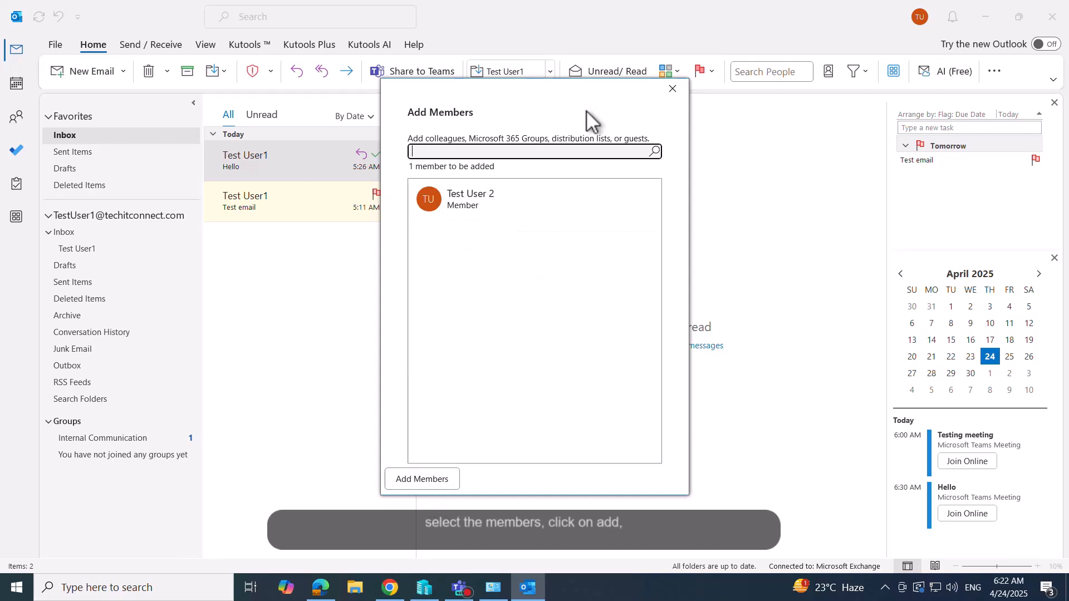
pyautogui.click(433, 479)
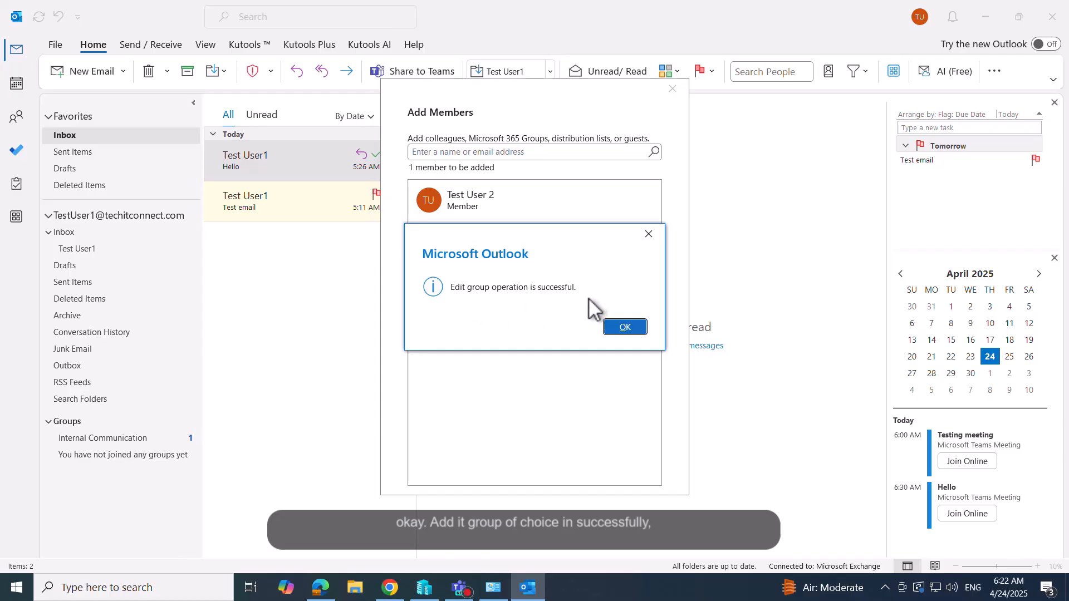
pyautogui.click(620, 328)
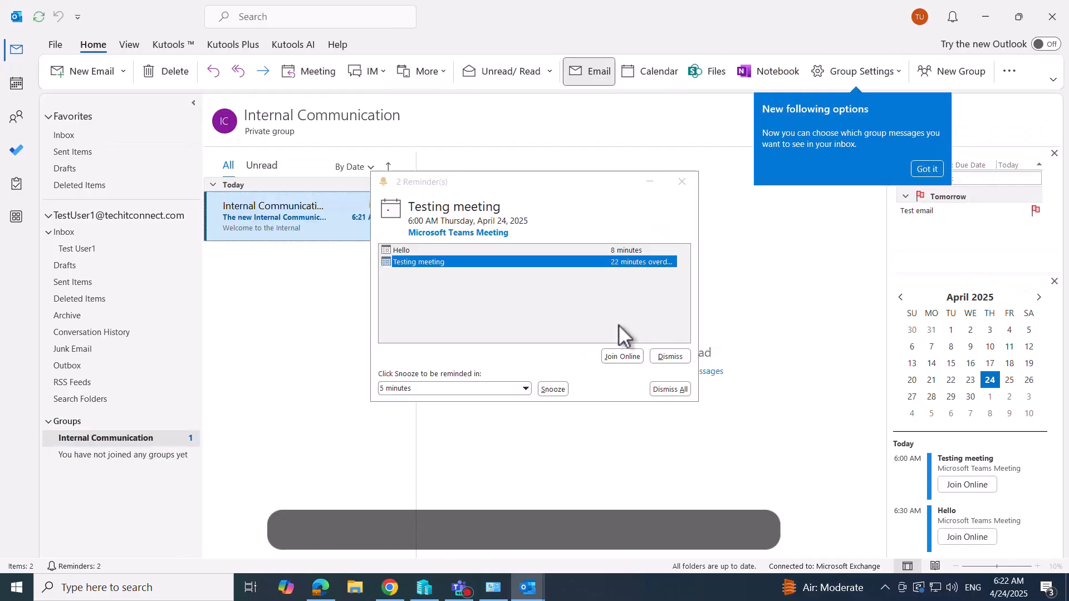
# Step: Dismiss the meeting reminders and feature tips, and open the welcome message in the Internal Communication group
pyautogui.click(689, 182)
pyautogui.click(927, 169)
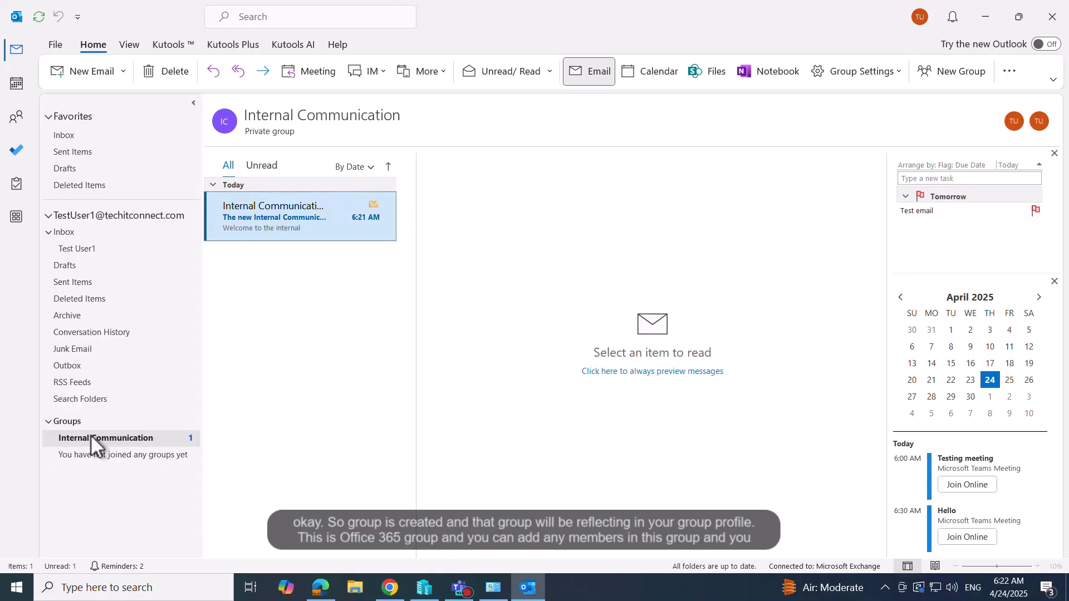
pyautogui.click(48, 421)
pyautogui.click(48, 421)
pyautogui.click(111, 440)
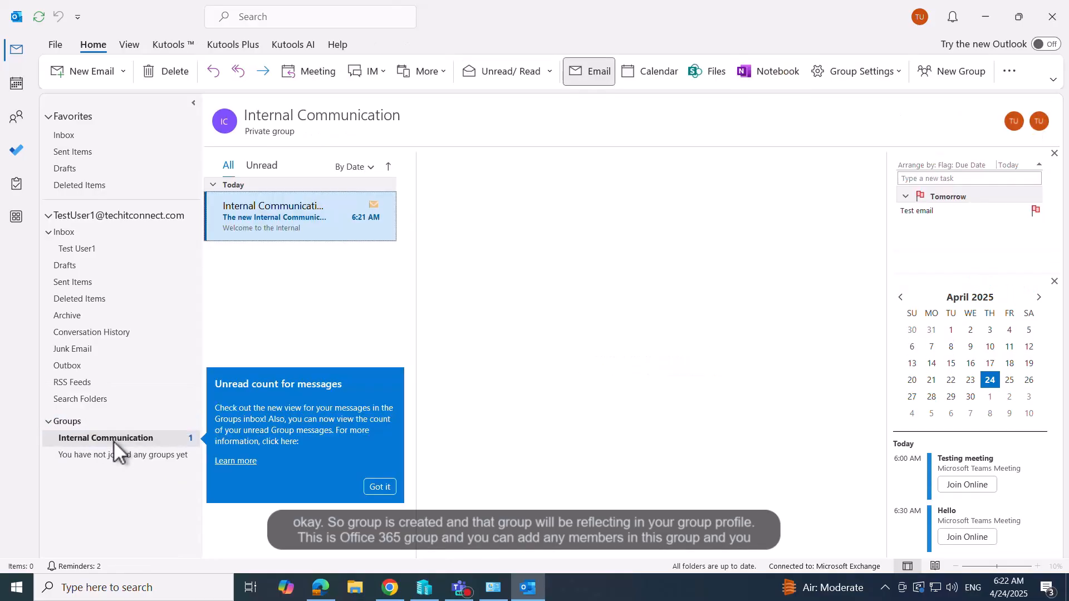
pyautogui.click(374, 488)
pyautogui.click(310, 219)
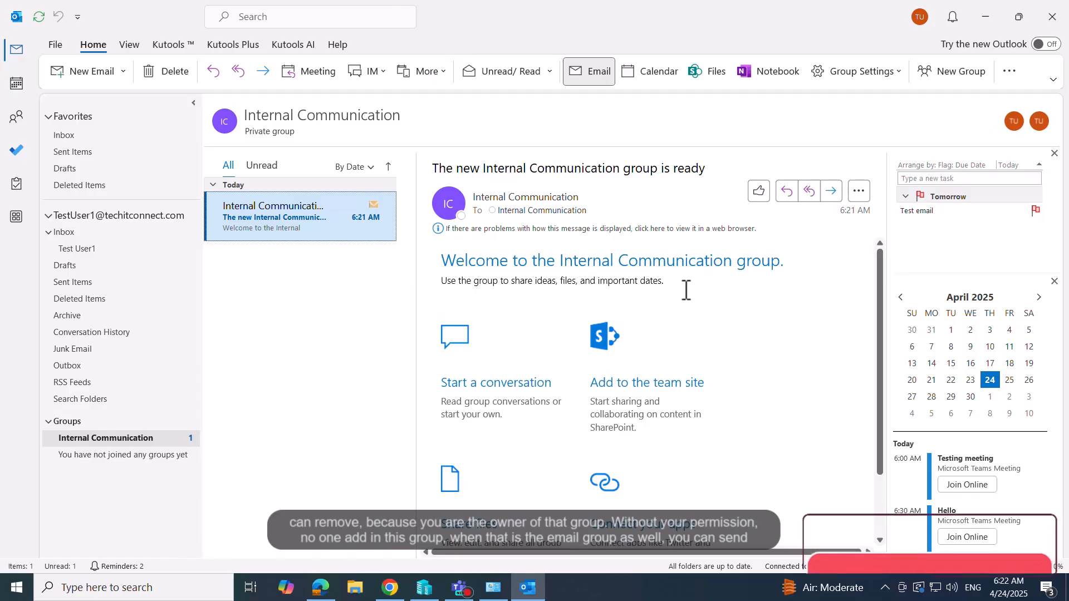
# Step: View the Internal Communication group's details and member list from the welcome message's recipient, and close the group card
pyautogui.click(562, 212)
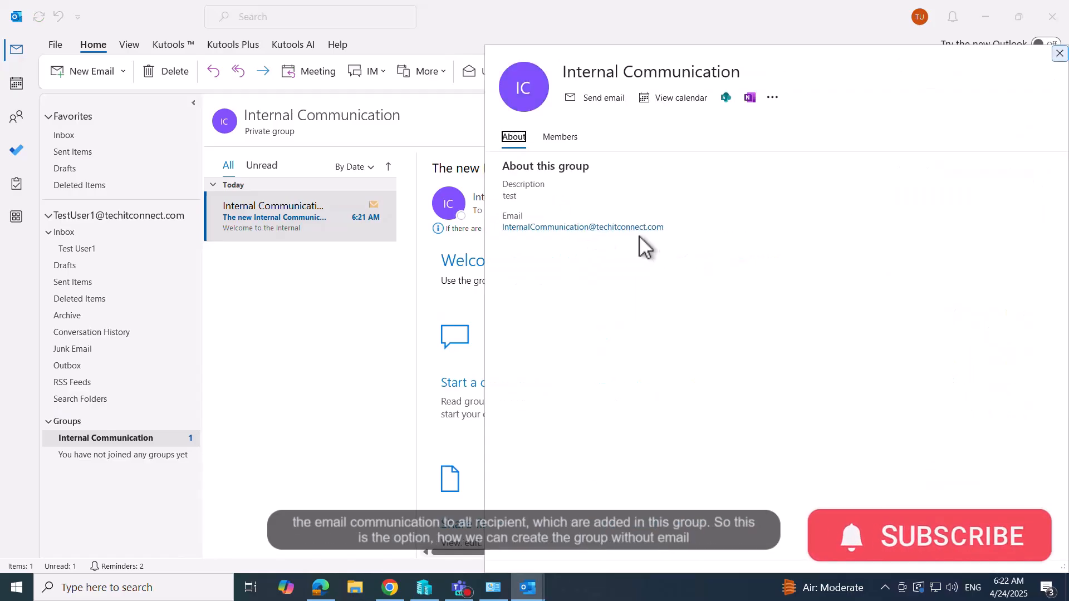
pyautogui.click(561, 145)
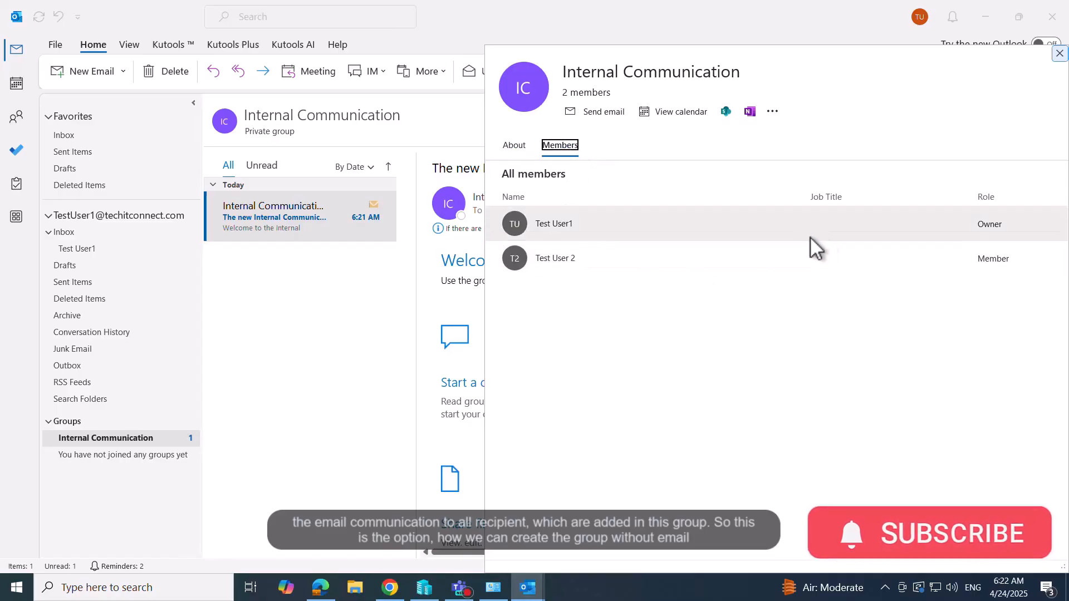
pyautogui.click(1060, 54)
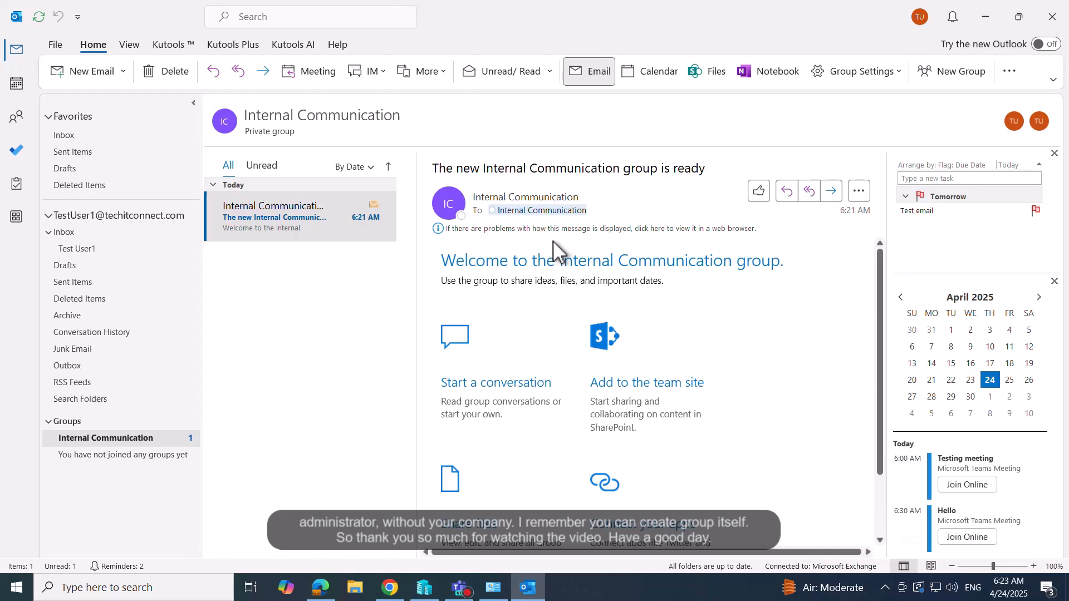
pyautogui.moveTo(659, 8)
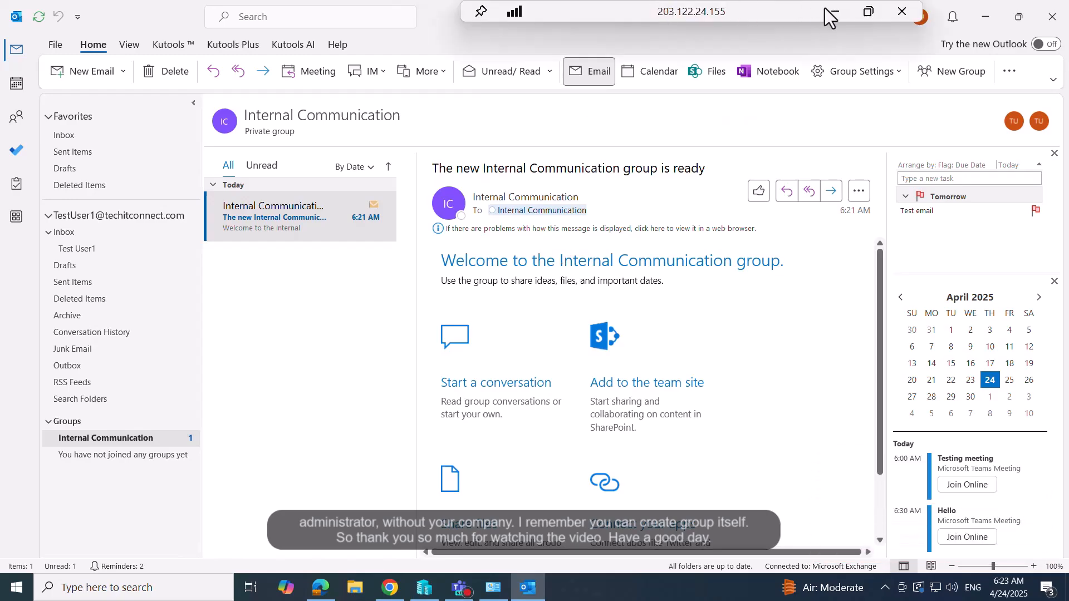